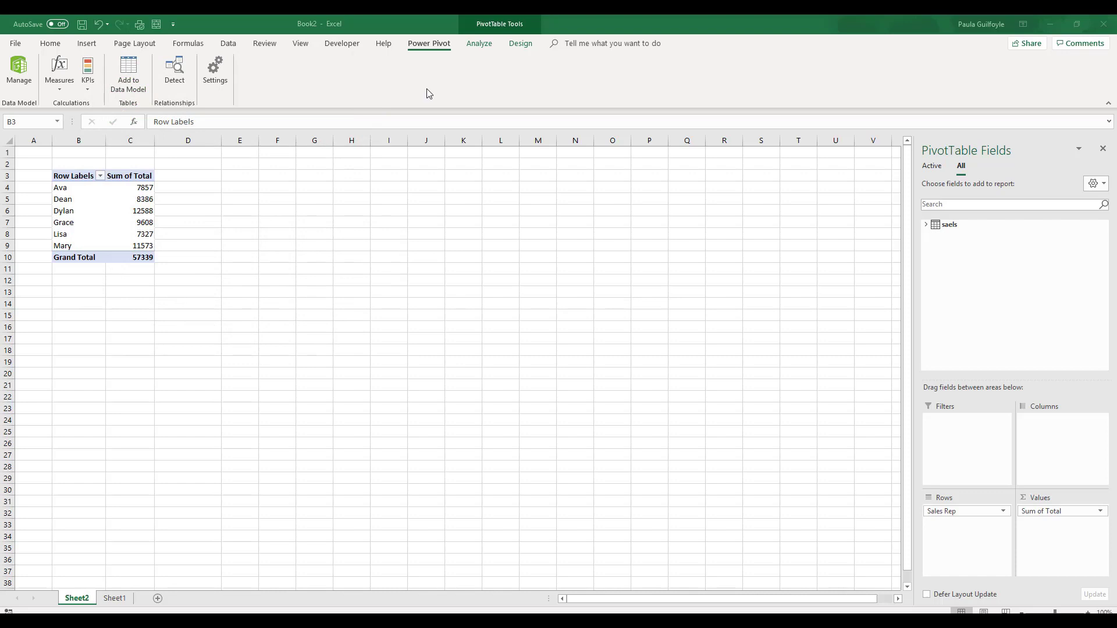
- Start a new measure on the saels table
left_click(60, 90)
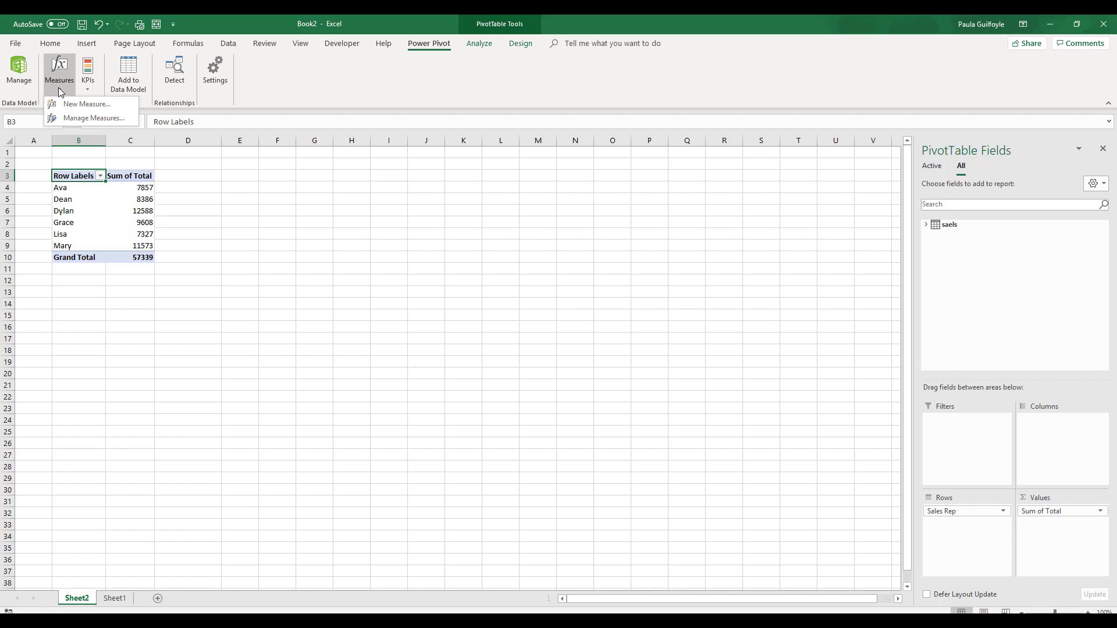
left_click(86, 105)
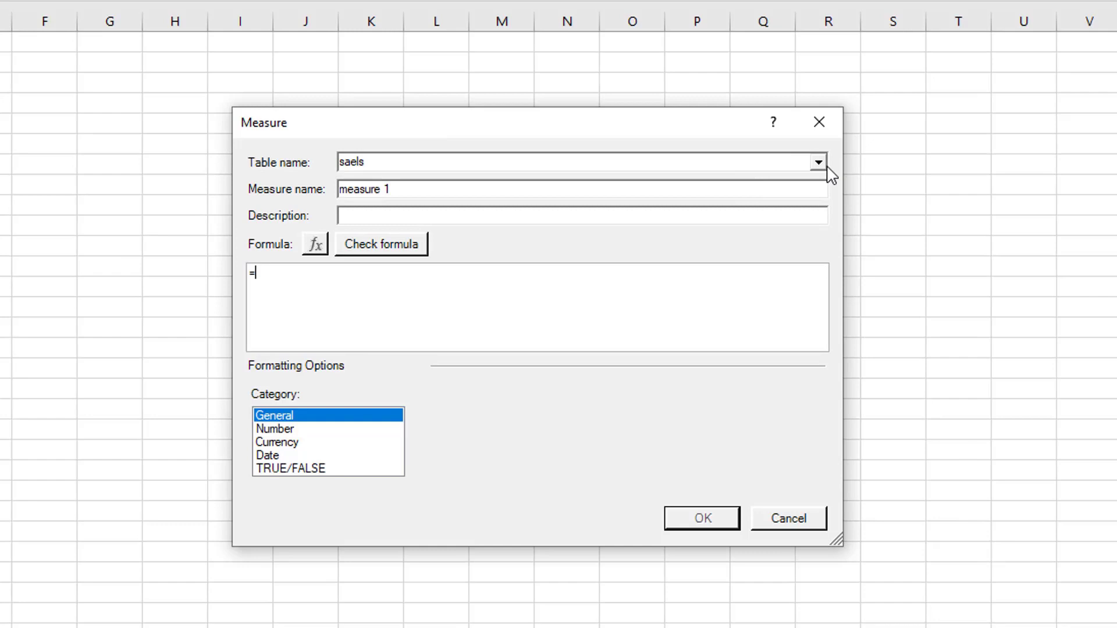
left_click(819, 163)
left_click(821, 164)
left_click(819, 163)
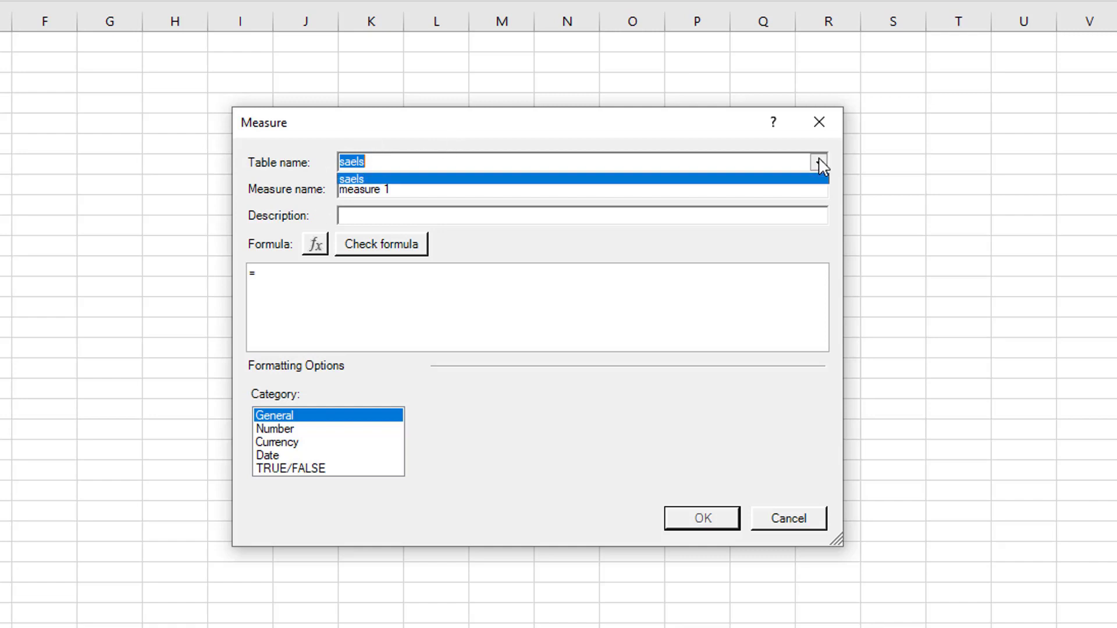
left_click(821, 165)
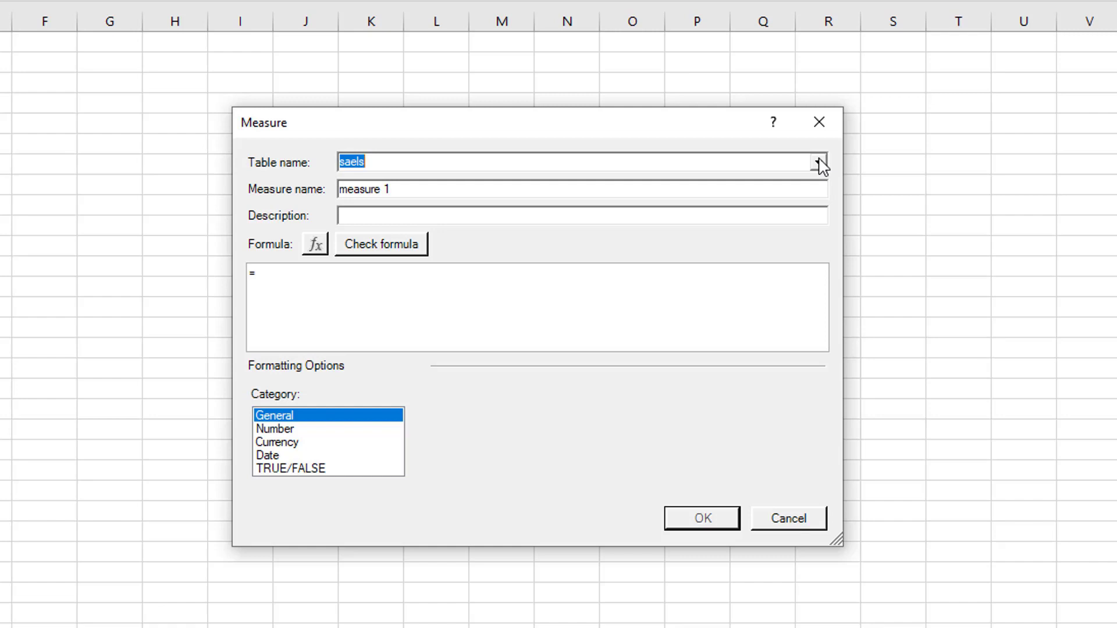
- Name the measure 'average sales' and describe it as 'to calculate average sales'
left_click_drag(414, 187, 289, 200)
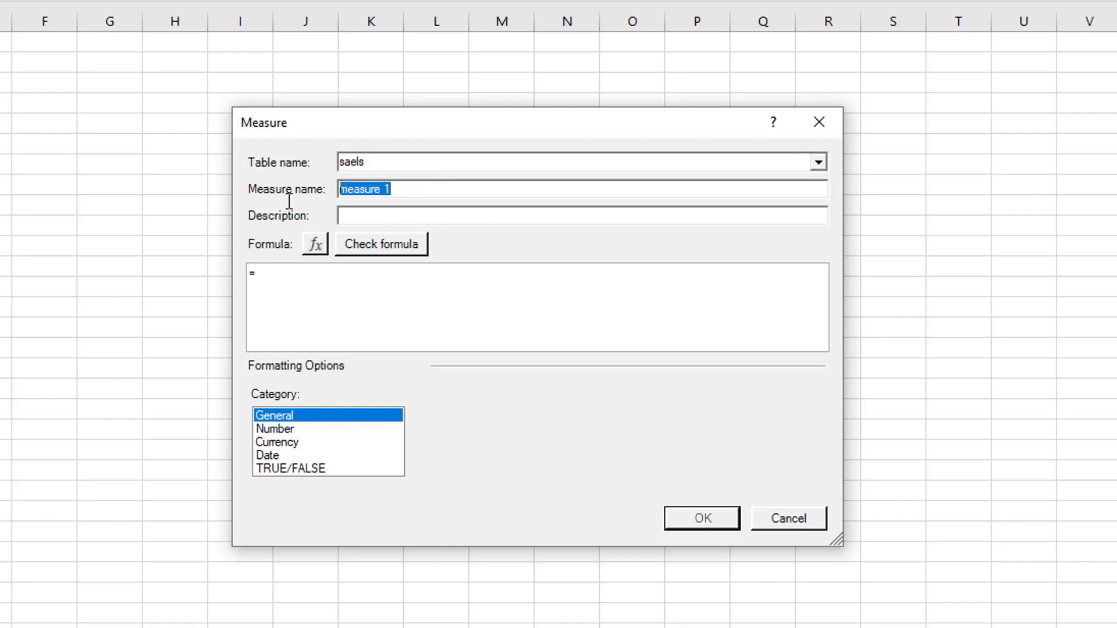
type("av")
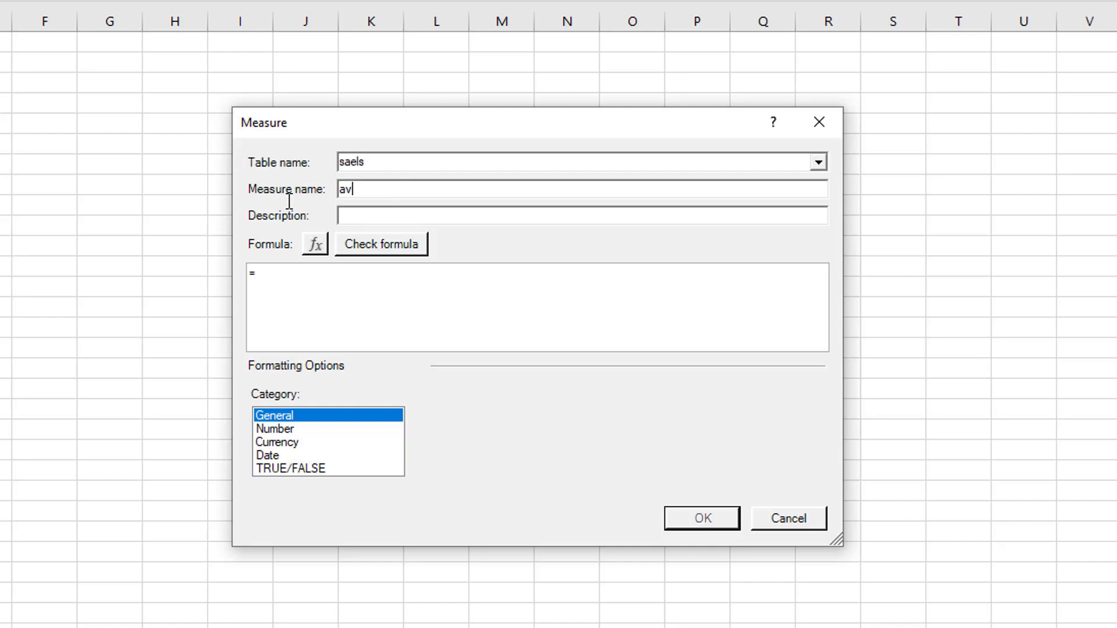
type("erage sales")
left_click(354, 223)
type("to calculate a")
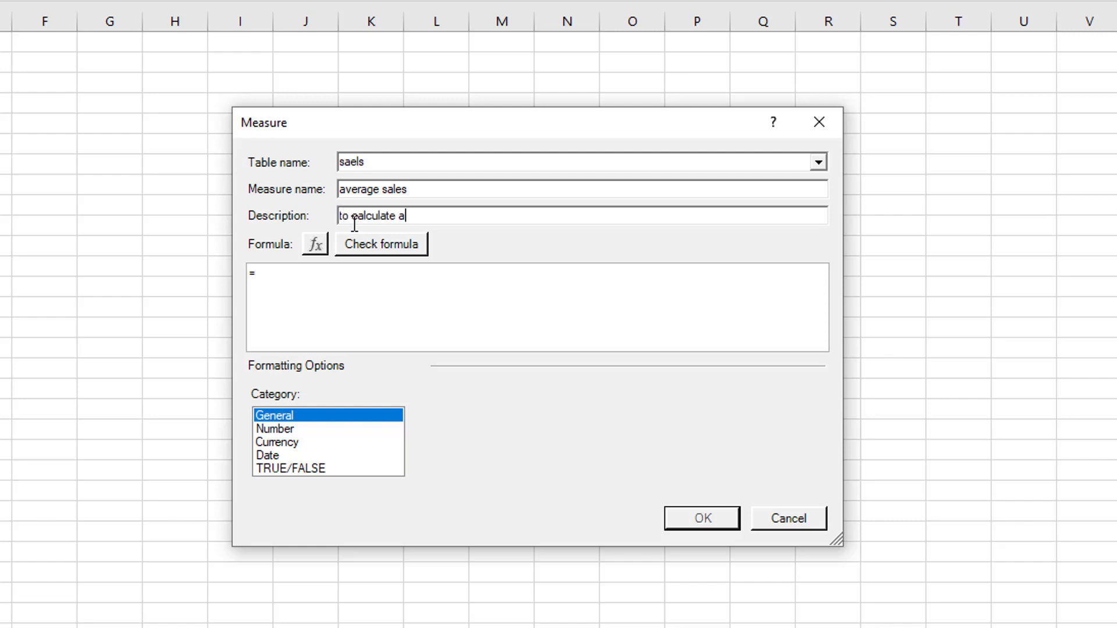
type("verage sales")
- Insert AVERAGE from the Statistical function category into the measure's formula
left_click(280, 274)
left_click(315, 245)
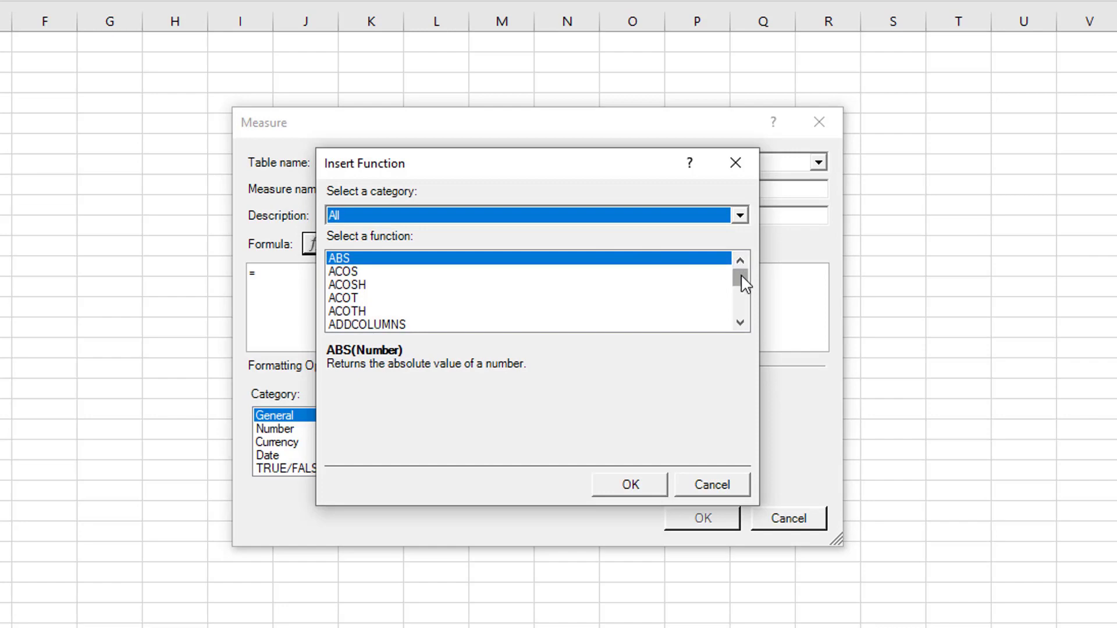
left_click_drag(741, 274, 741, 284)
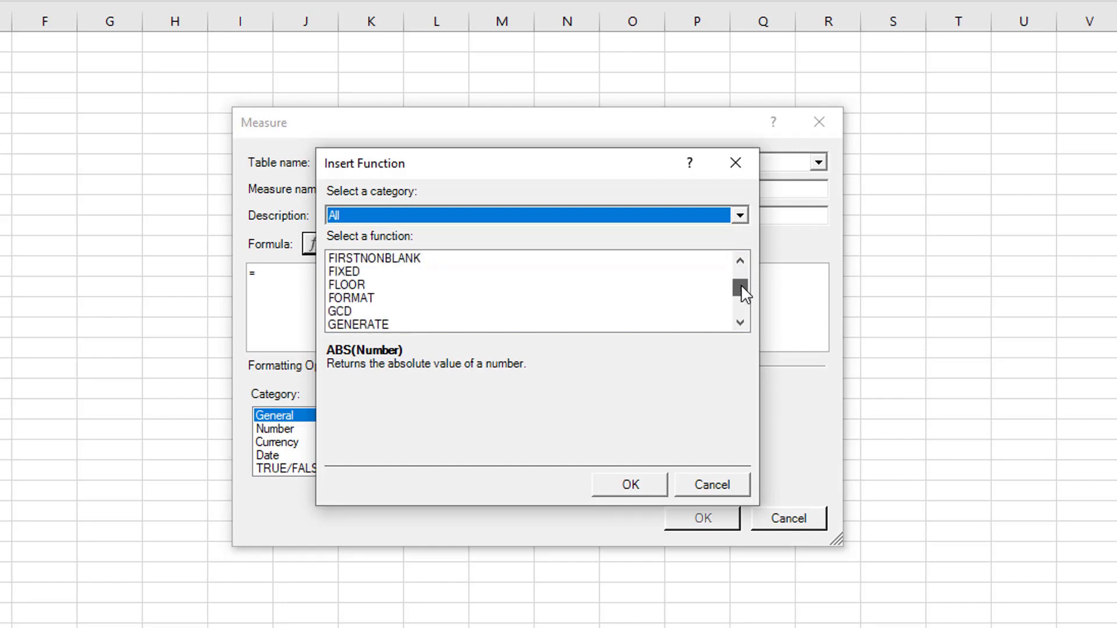
left_click(741, 215)
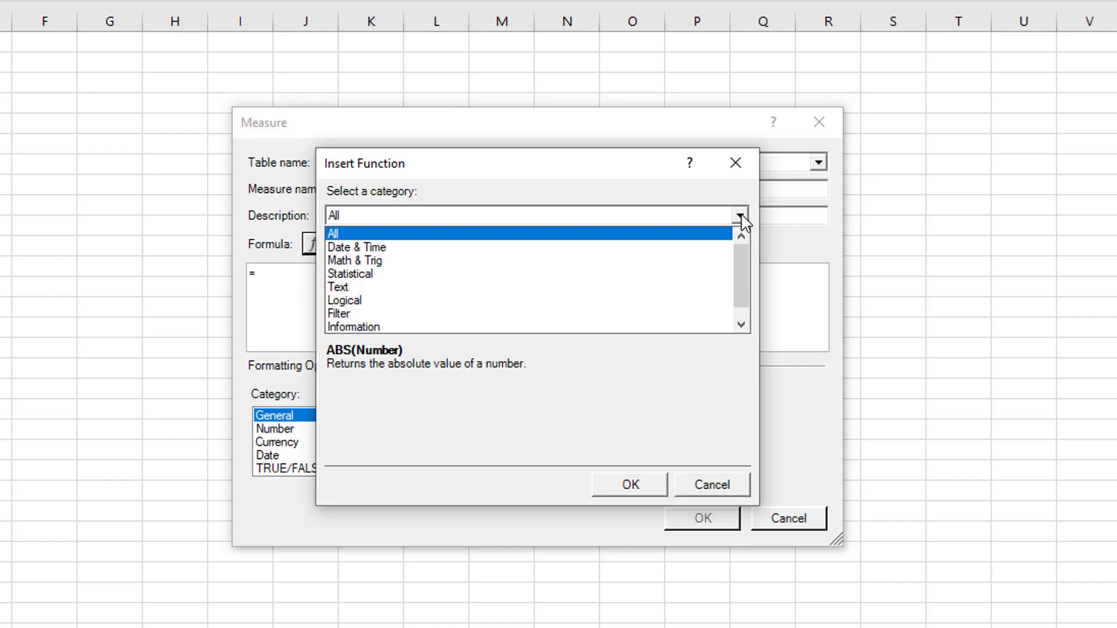
left_click(616, 274)
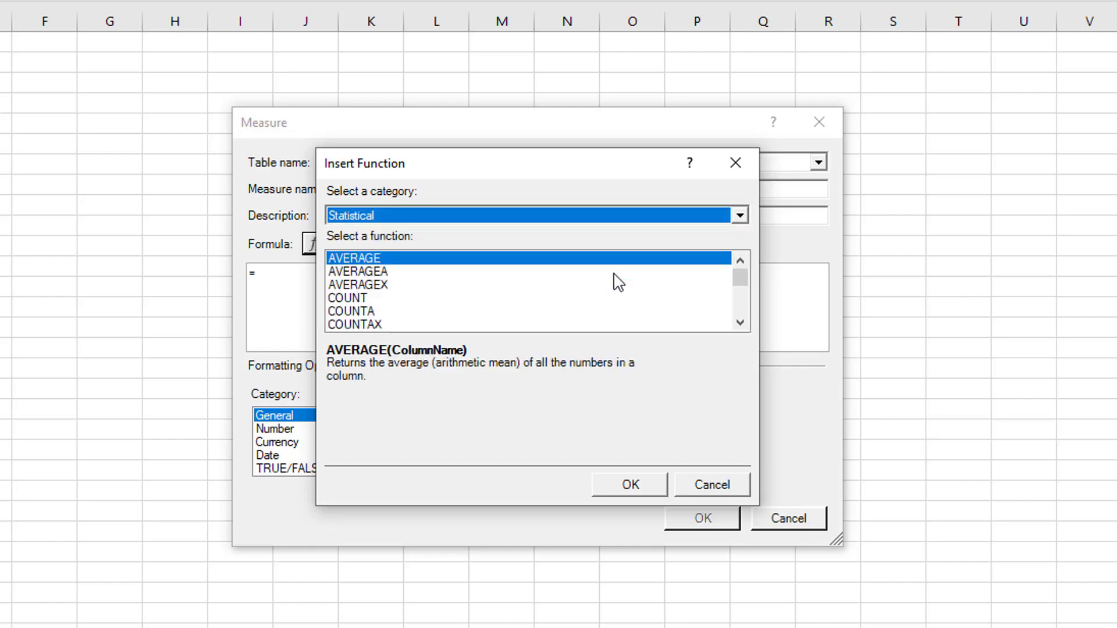
left_click(353, 258)
left_click(639, 491)
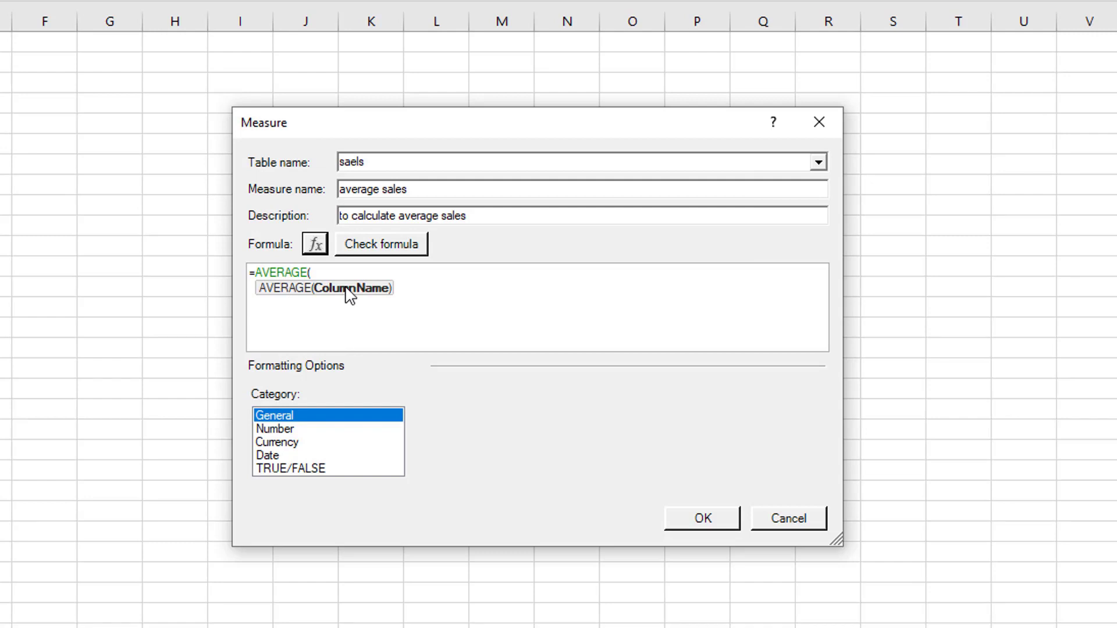
- Pick the [Total] column from autocomplete and close the bracket to get =AVERAGE([Total])
left_click(324, 274)
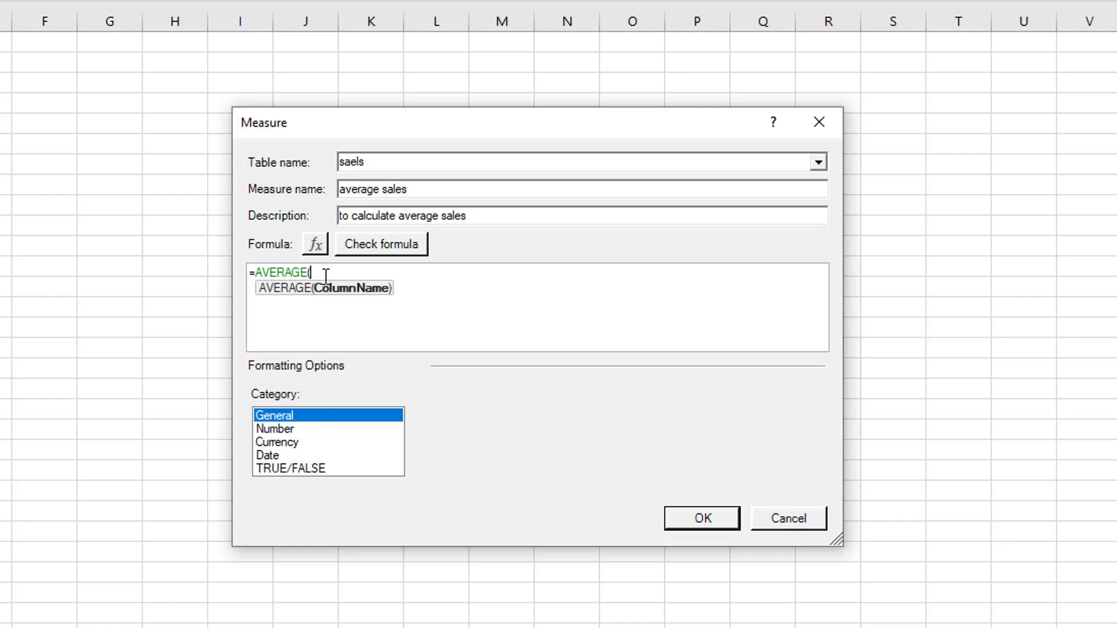
type("to")
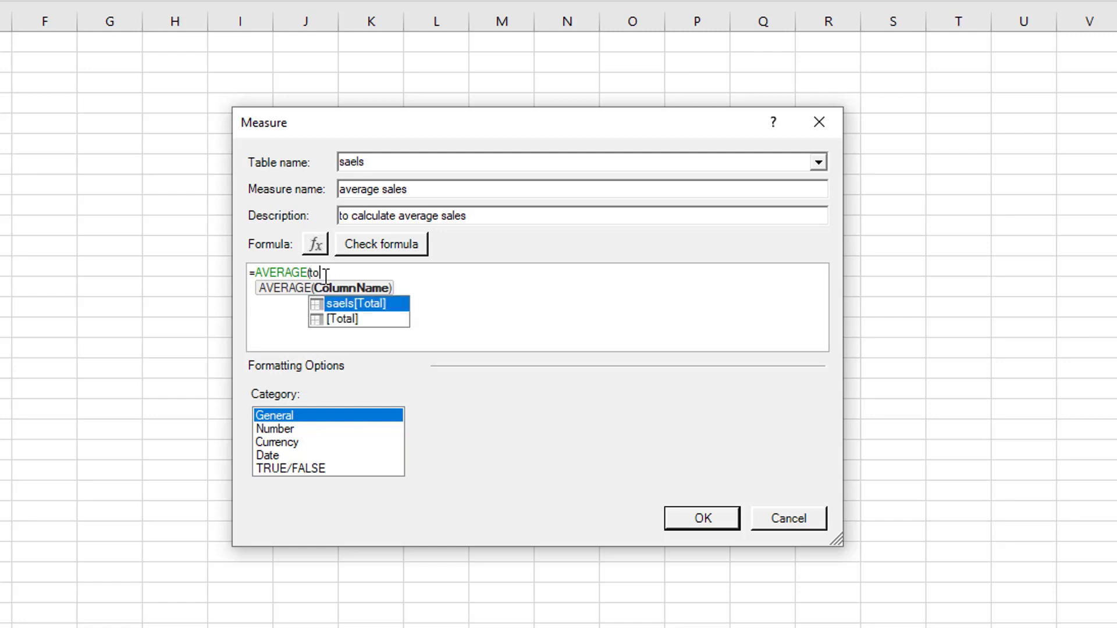
key("BackSpace")
key("Down")
key("Tab")
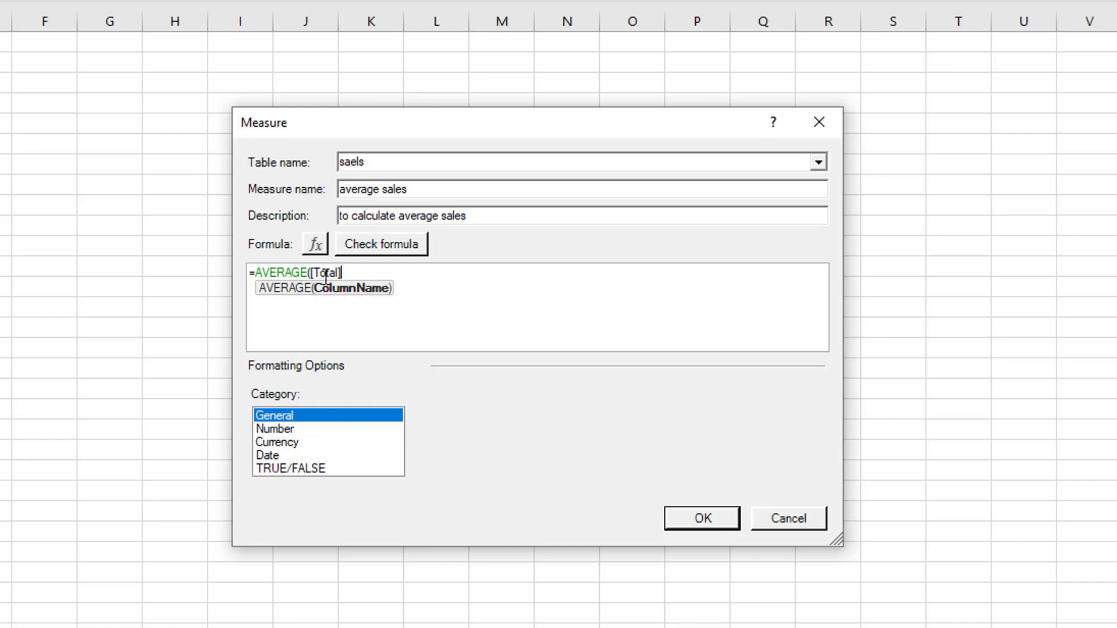
type(")")
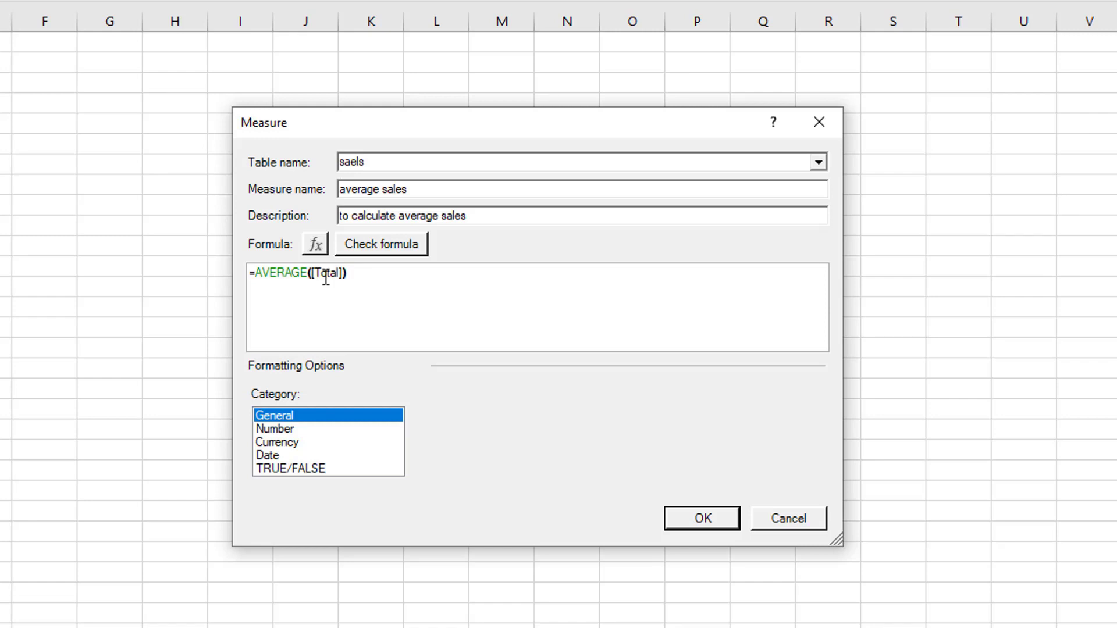
- Format the measure as Currency with the £ English (Falkland Islands) symbol, then check the formula for errors
left_click(278, 447)
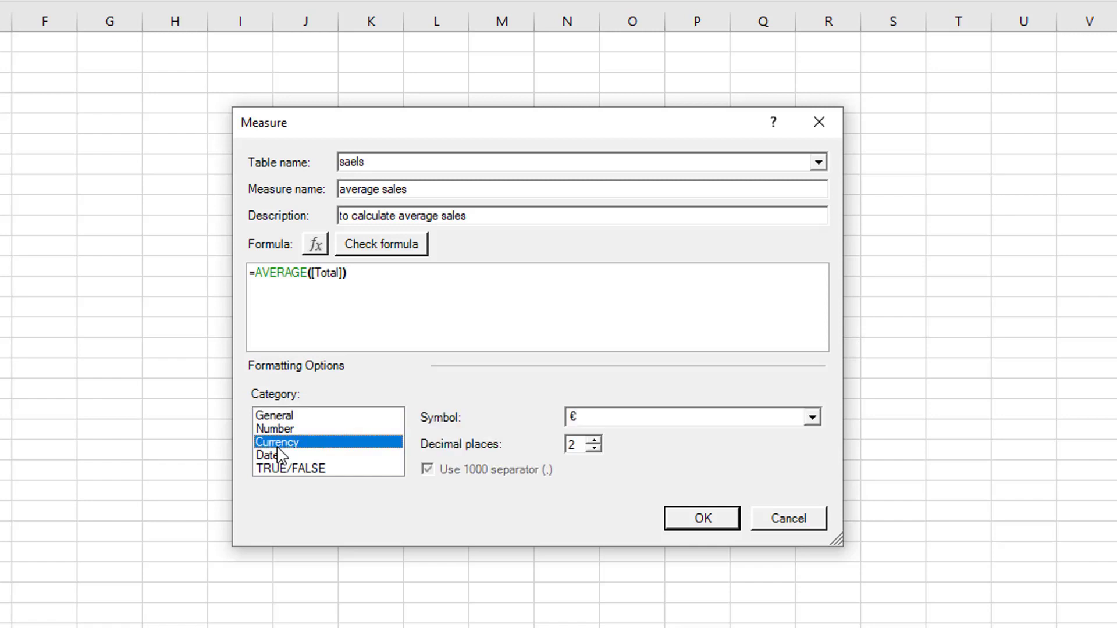
left_click(812, 417)
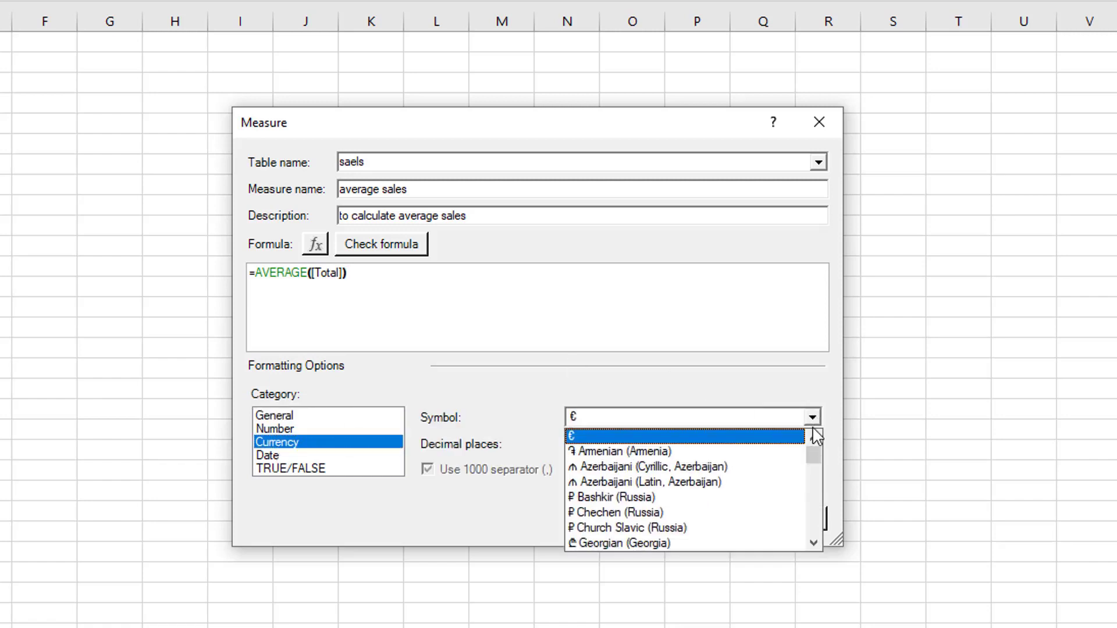
left_click_drag(814, 457, 814, 464)
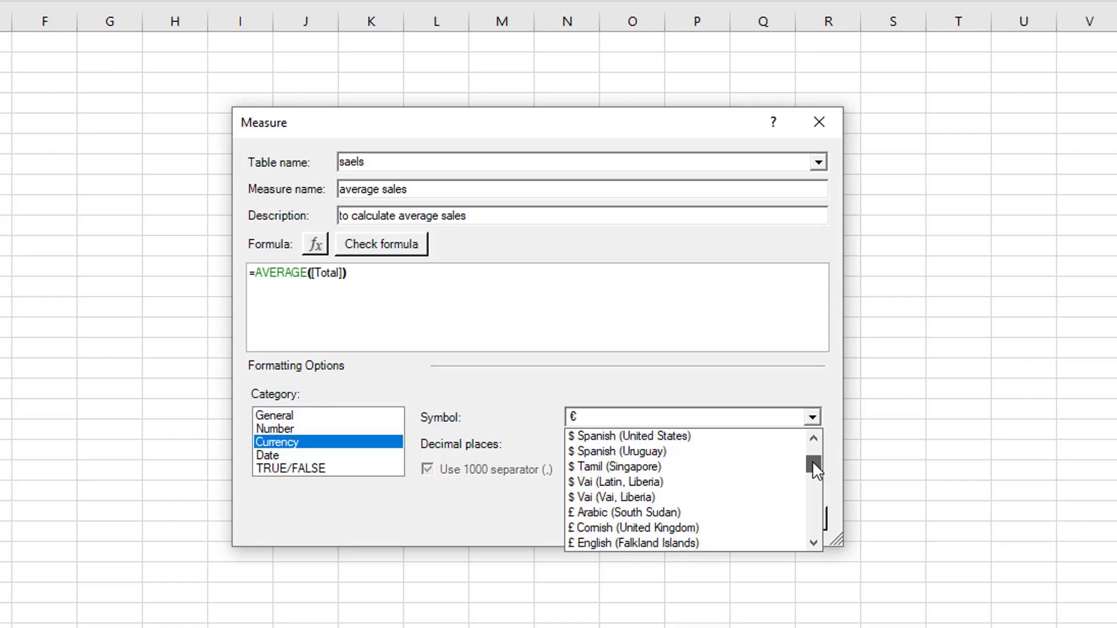
left_click(680, 542)
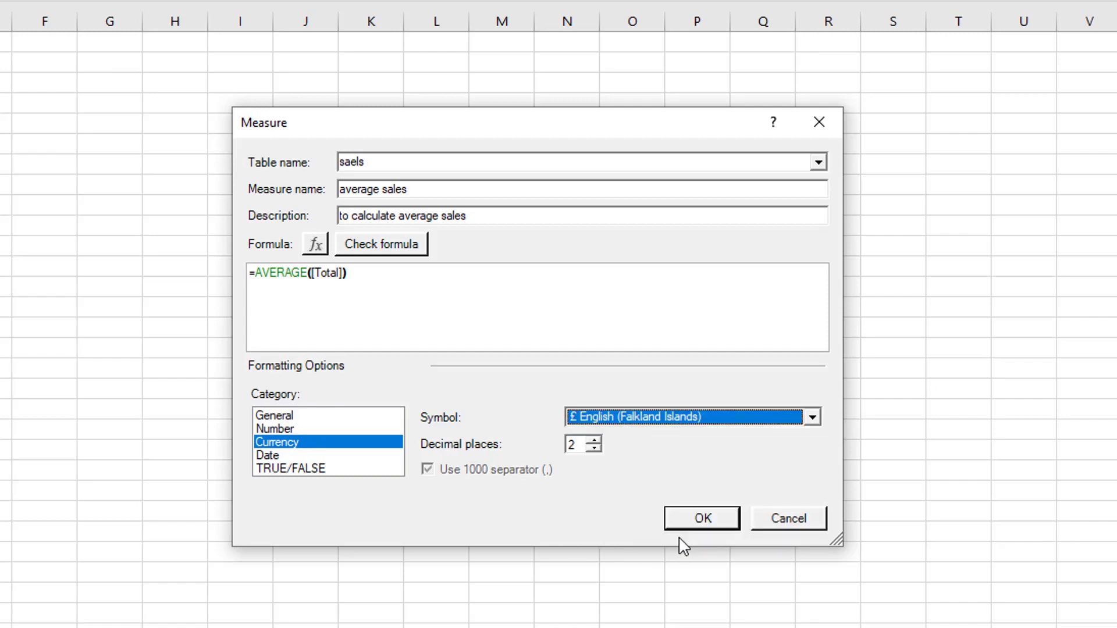
left_click(380, 247)
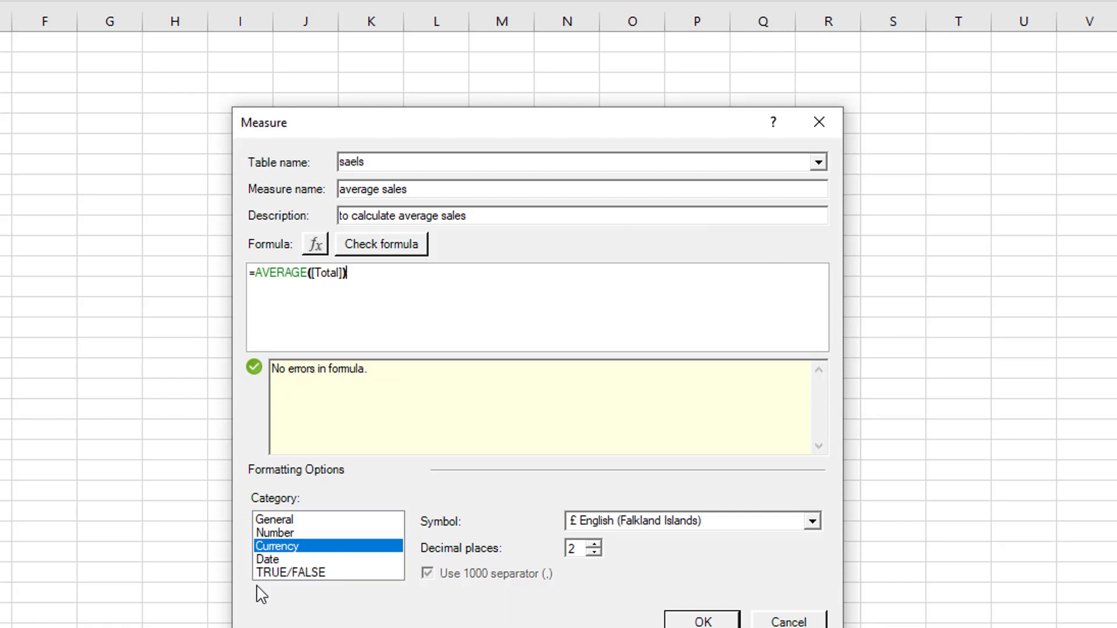
- Save the average sales measure and open the Power Pivot window with Manage
left_click(706, 621)
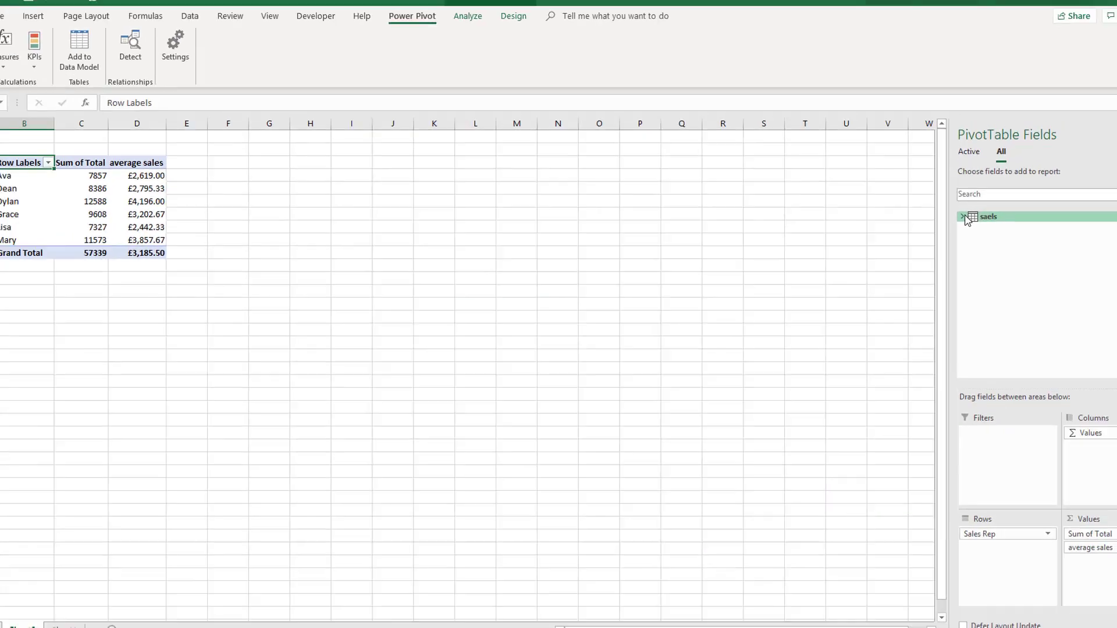
left_click(965, 217)
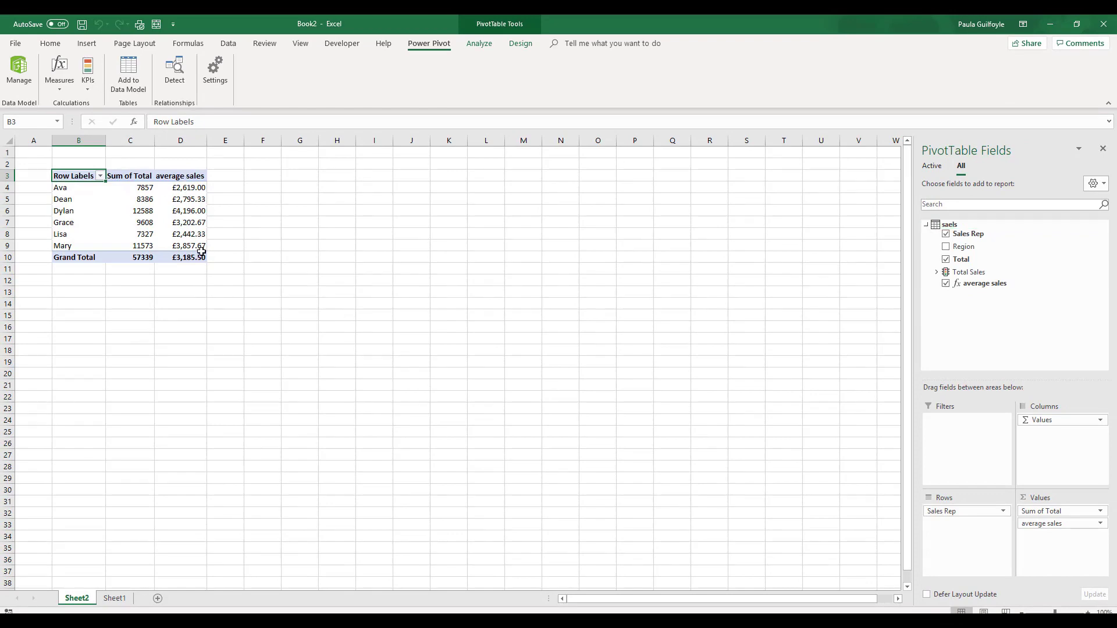
- Widen the Sales Rep column and select the average sales measure showing £3,185.50
mouse_move(202, 252)
key("alt+Tab")
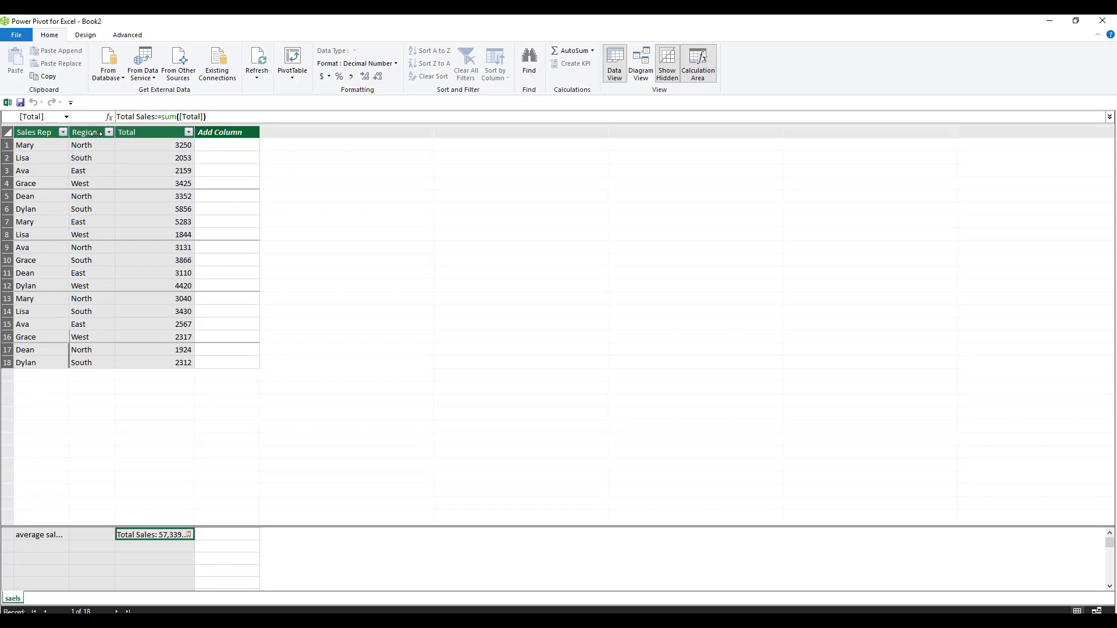
left_click_drag(69, 138, 131, 133)
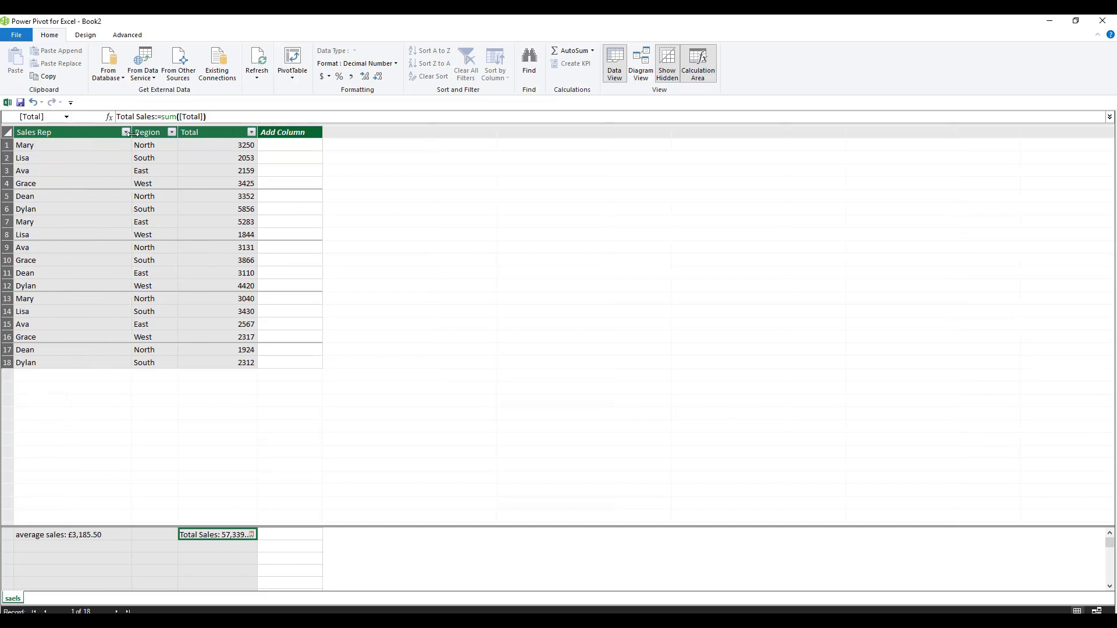
left_click(82, 536)
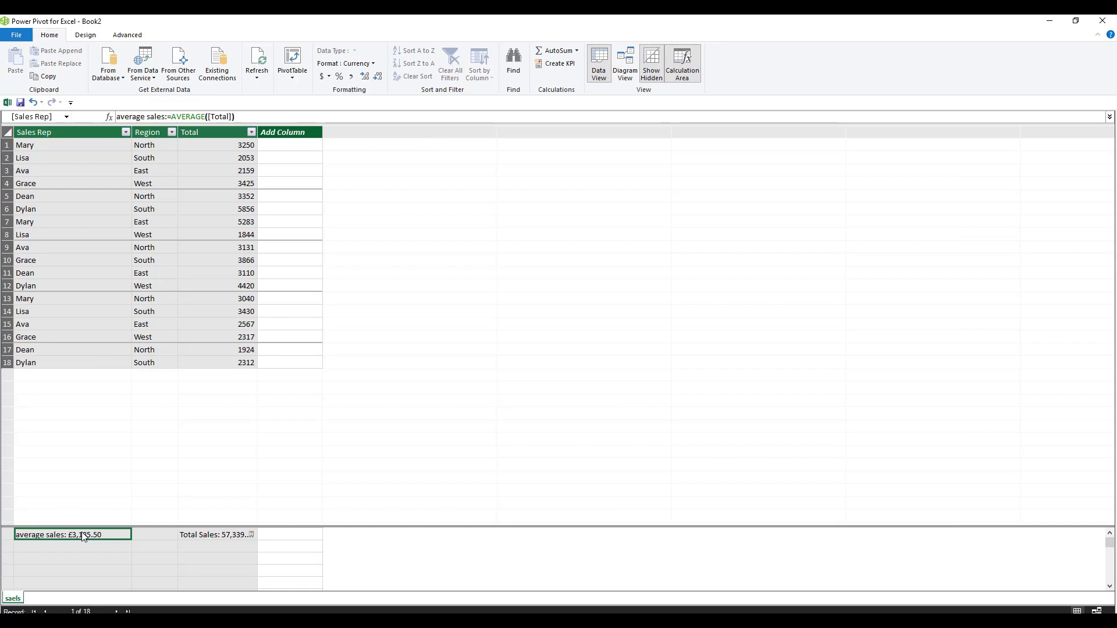